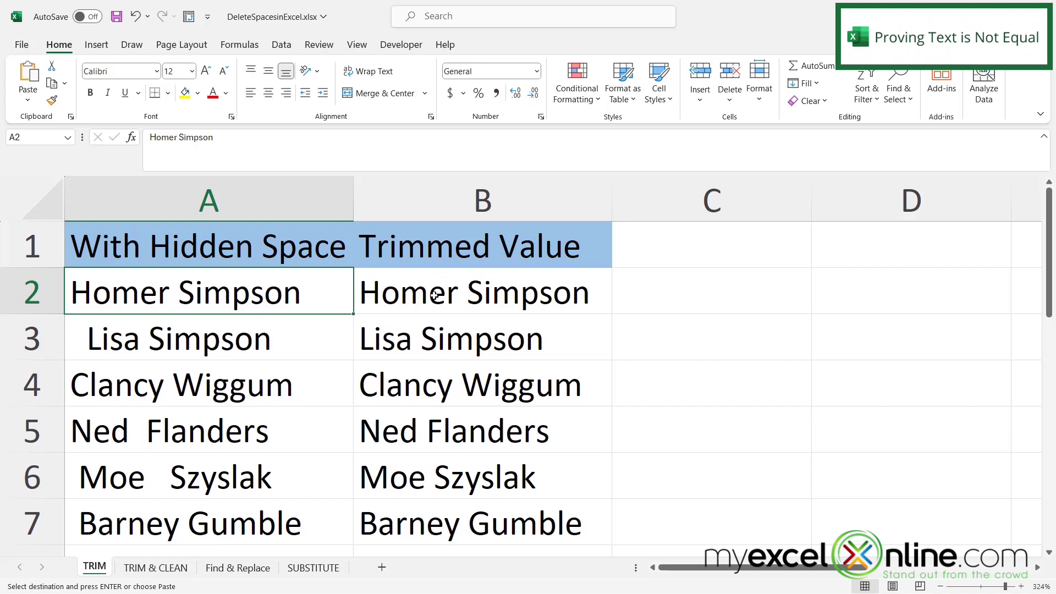
- Enter =A2=B2 in C2, which returns FALSE
{"action": "left_click", "coordinate": [729, 292]}
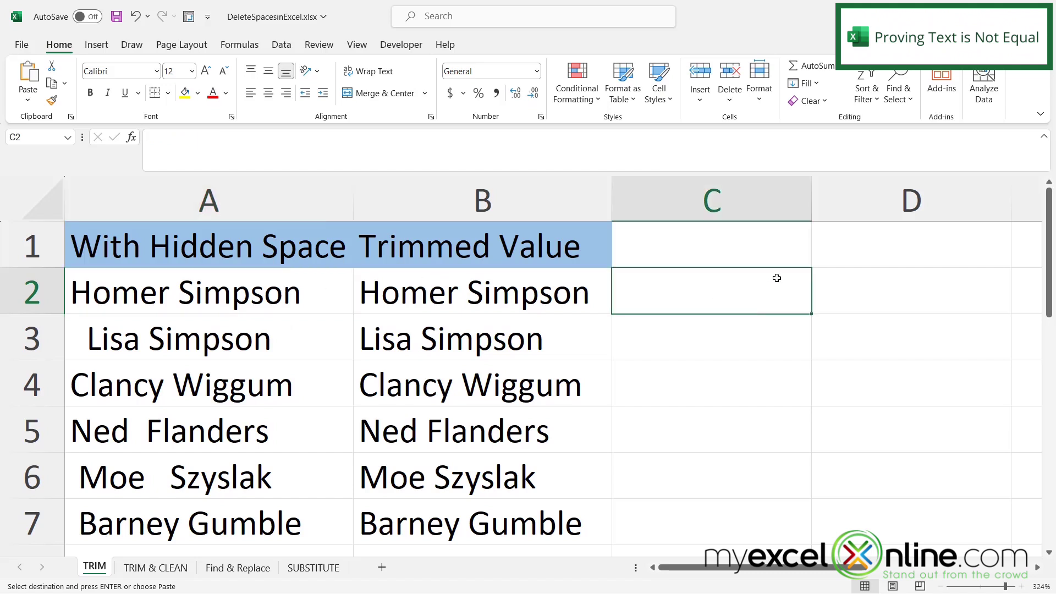
{"action": "type", "text": "="}
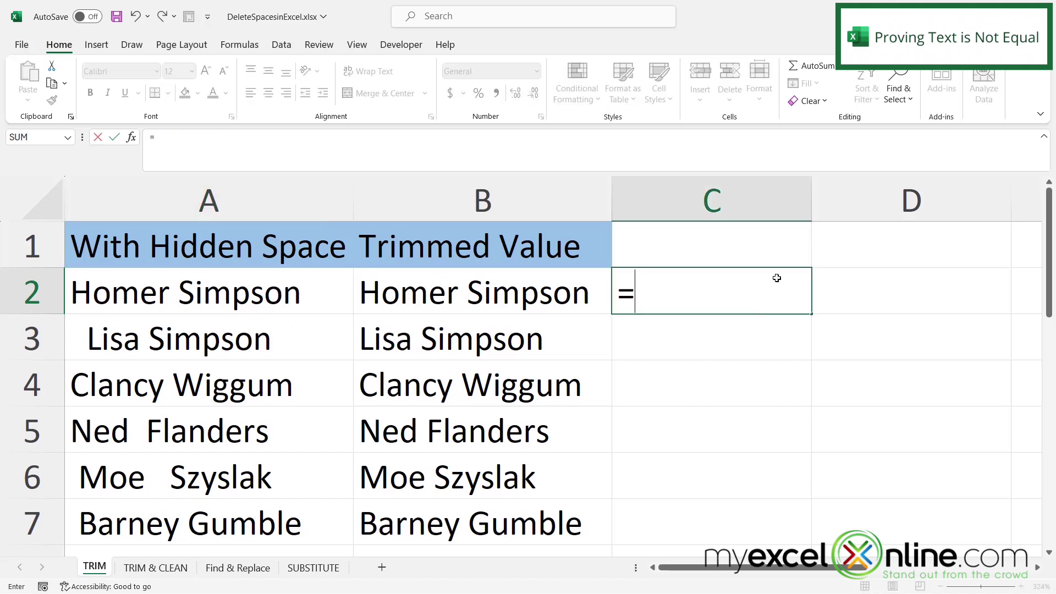
{"action": "left_click", "coordinate": [240, 293]}
{"action": "type", "text": "="}
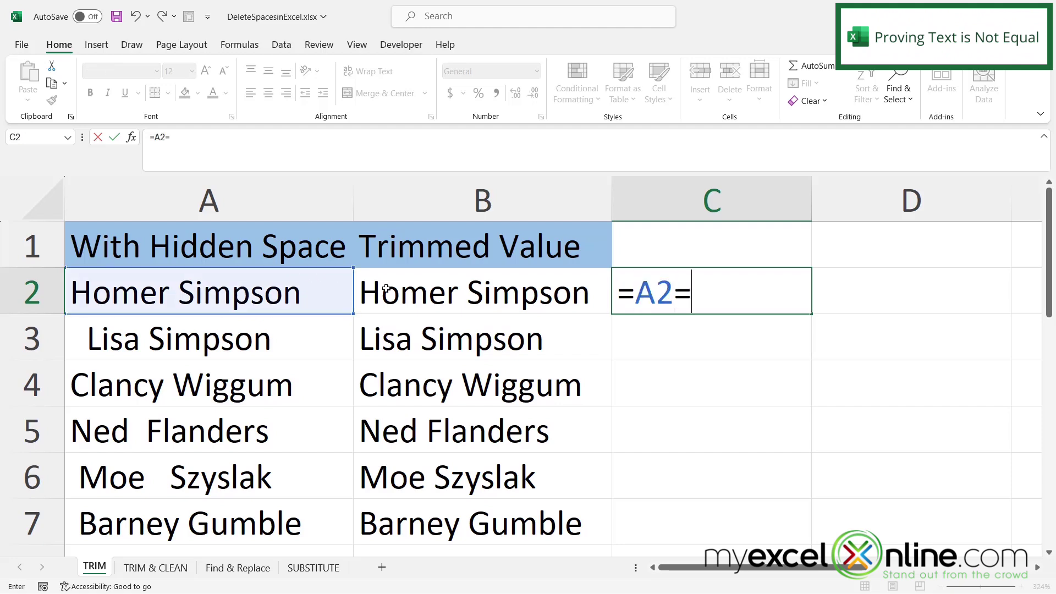
{"action": "left_click", "coordinate": [386, 288]}
{"action": "key", "text": "Return"}
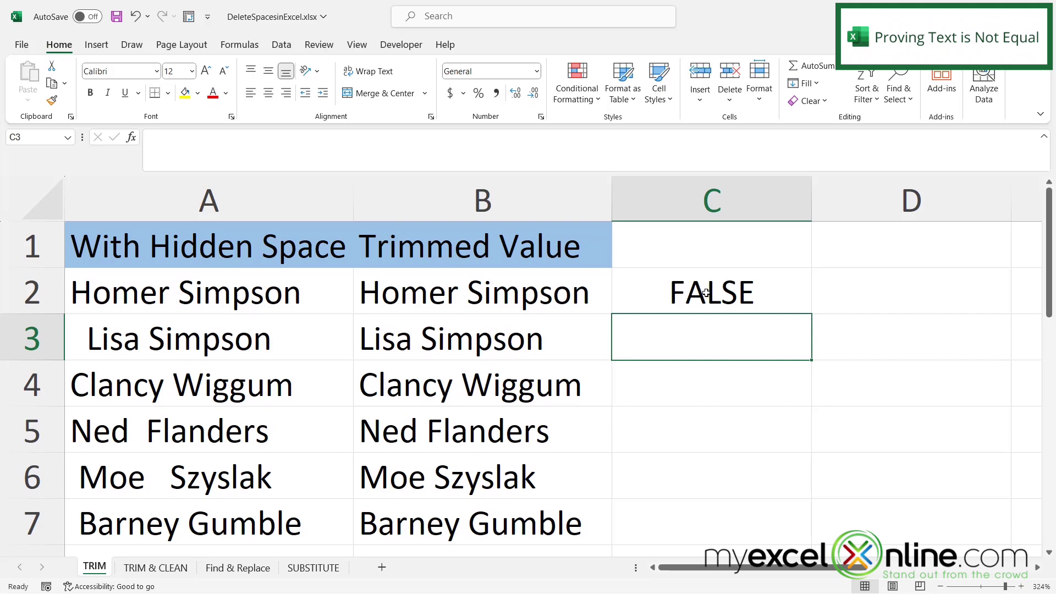
- Reveal the trailing space after Homer Simpson in A2, then select B2's TRIM formula
{"action": "double_click", "coordinate": [315, 290]}
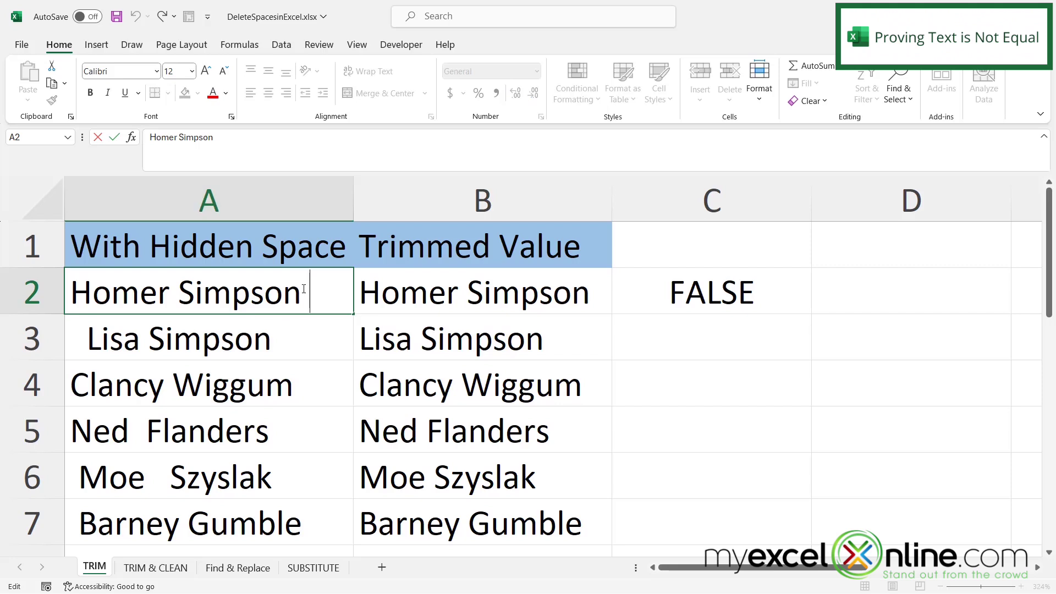
{"action": "key", "text": "shift+Left"}
{"action": "left_click", "coordinate": [589, 306]}
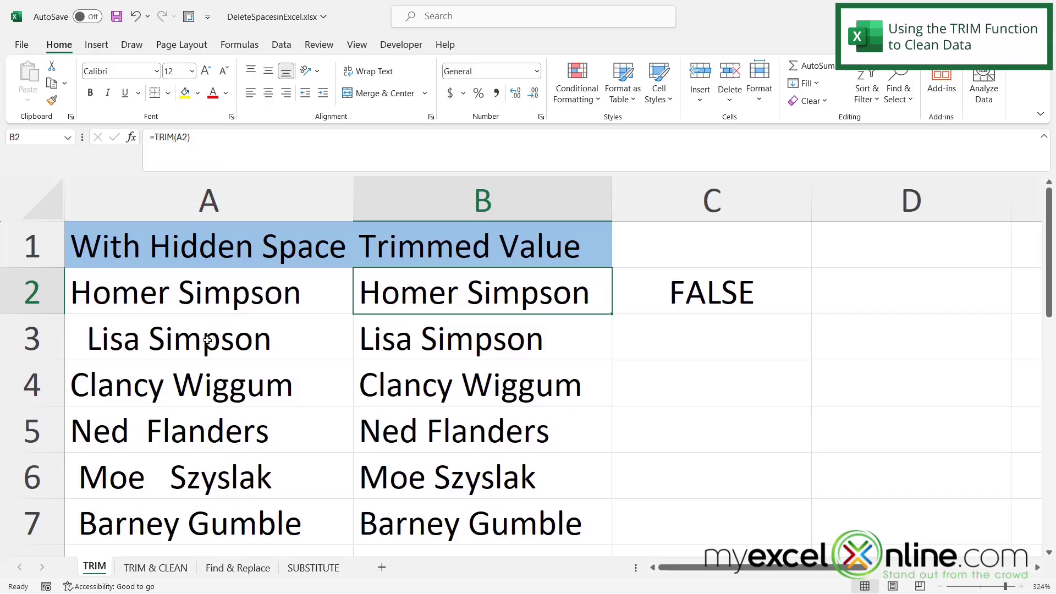
- Enter =TRIM(A2) in B2 to return Homer Simpson, and widen columns B and C
{"action": "left_click", "coordinate": [697, 301]}
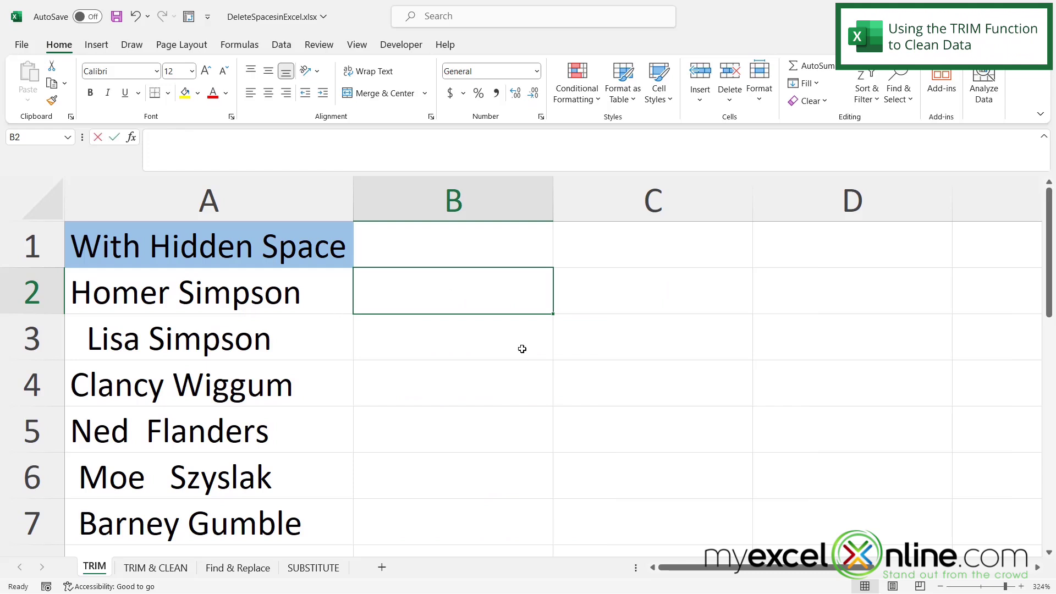
{"action": "type", "text": "=trim"}
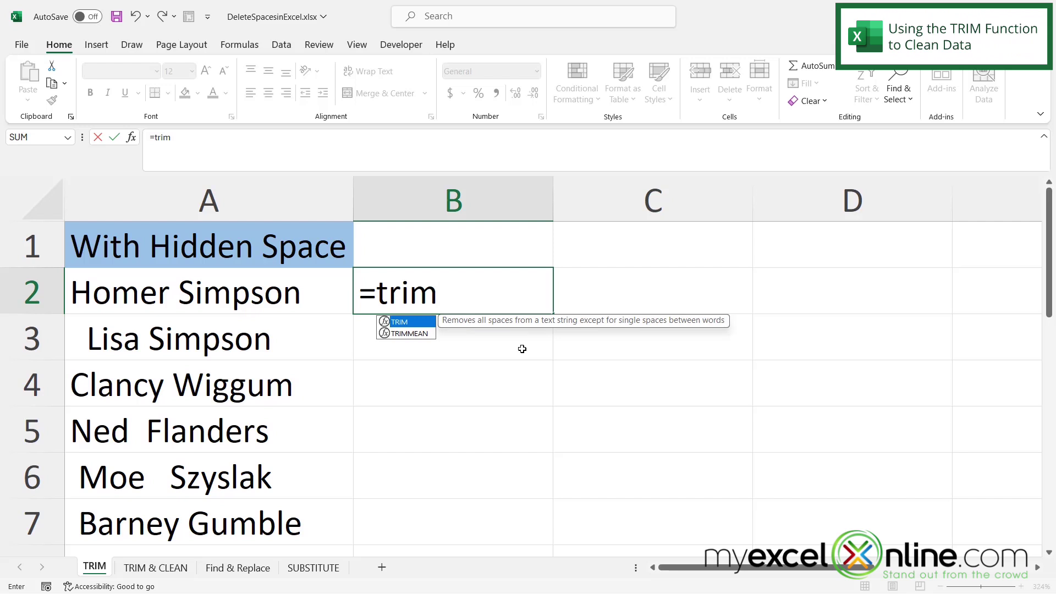
{"action": "type", "text": "("}
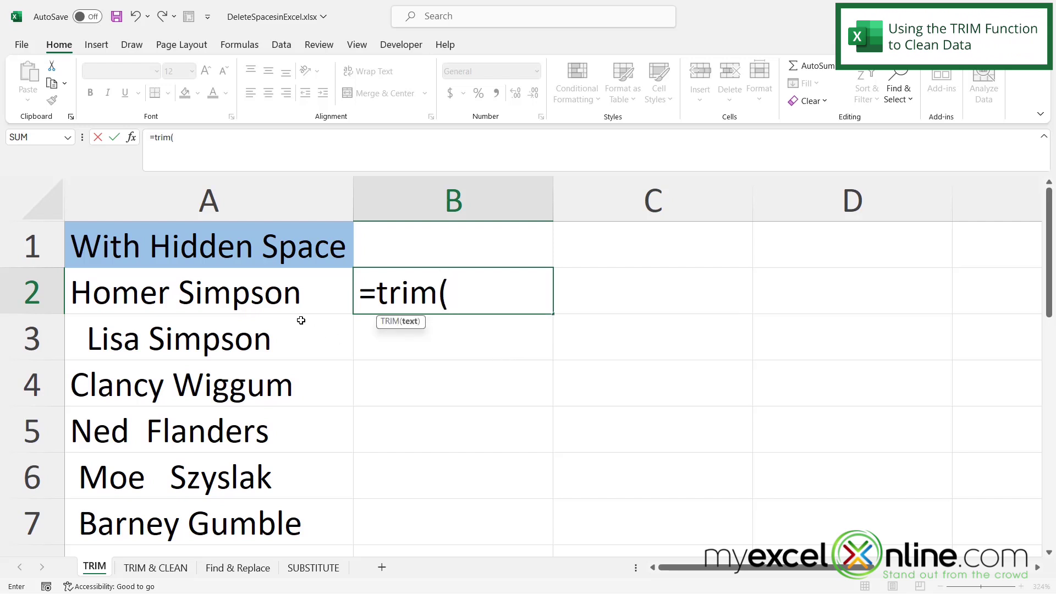
{"action": "left_click", "coordinate": [266, 297]}
{"action": "key", "text": "Return"}
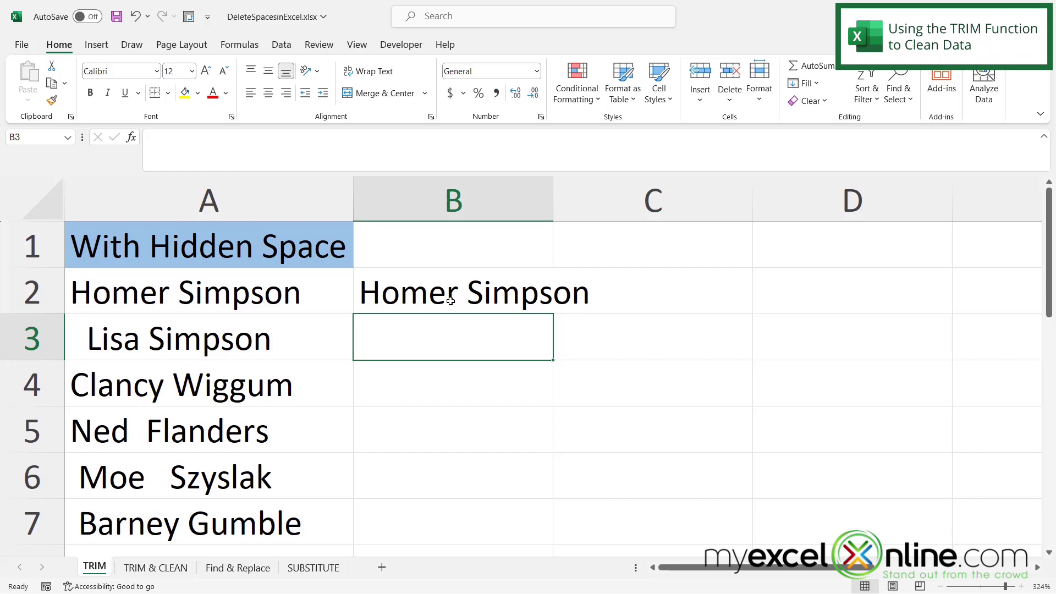
{"action": "left_click_drag", "start_coordinate": [553, 201], "coordinate": [633, 201]}
{"action": "left_click_drag", "start_coordinate": [834, 205], "coordinate": [884, 205]}
- Copy B2 and paste only its value, Homer Simpson, into C2
{"action": "left_click", "coordinate": [466, 290]}
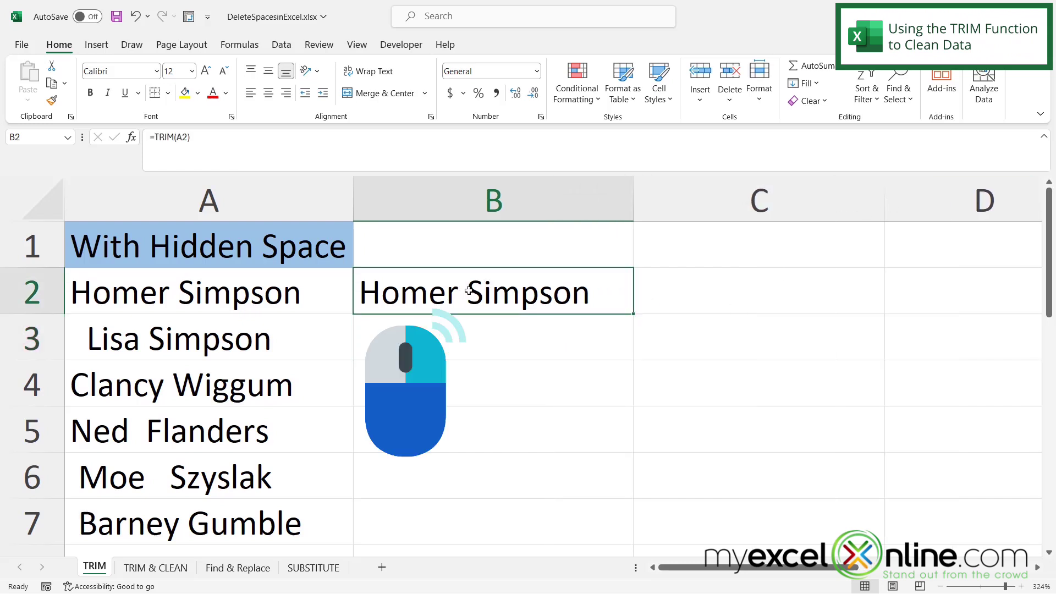
{"action": "right_click", "coordinate": [466, 291]}
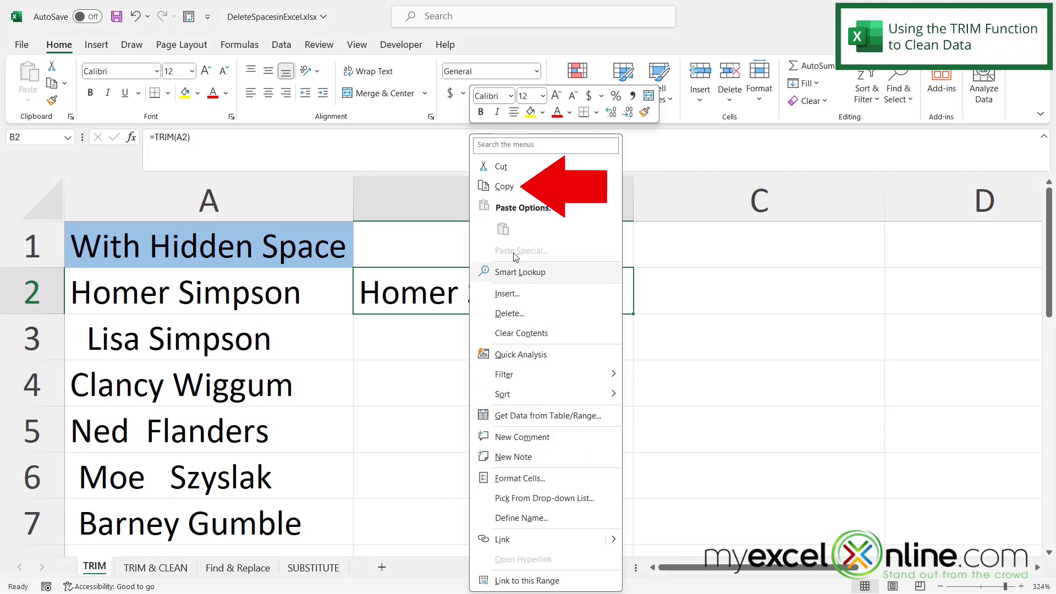
{"action": "left_click", "coordinate": [503, 187]}
{"action": "left_click", "coordinate": [668, 290]}
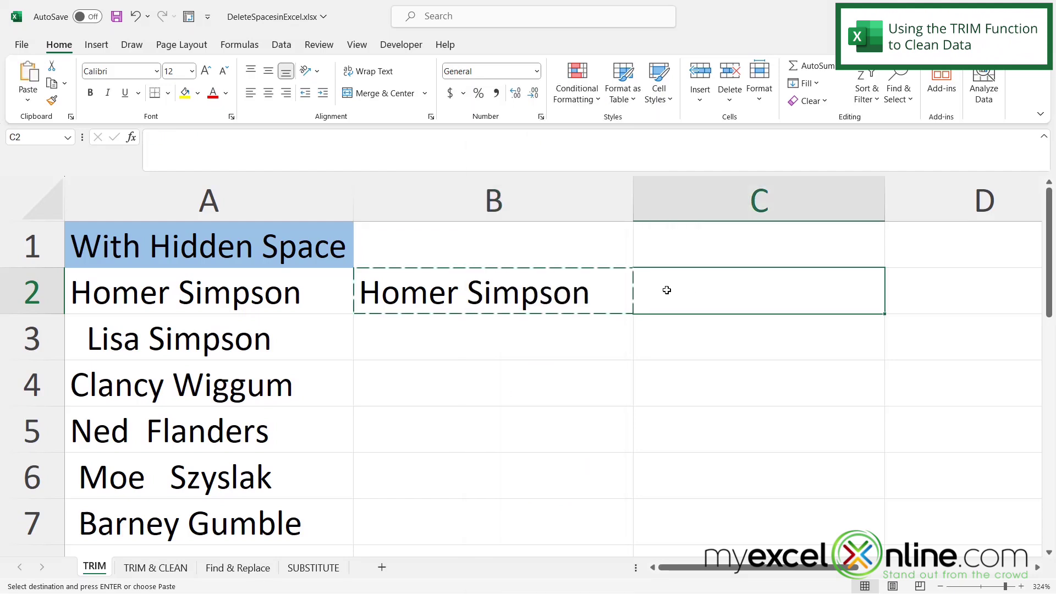
{"action": "left_click", "coordinate": [28, 100]}
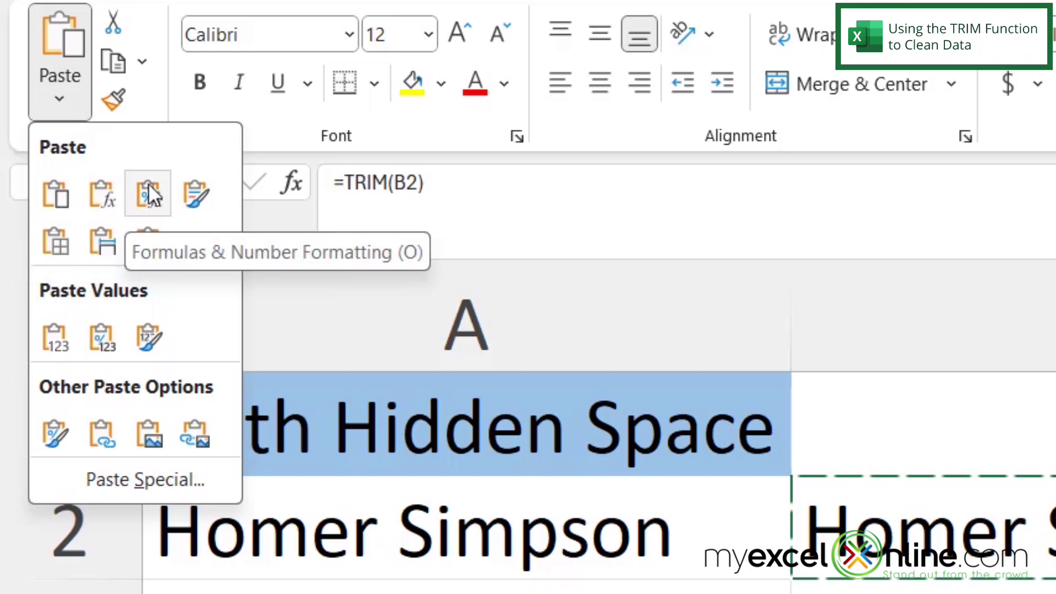
{"action": "left_click", "coordinate": [55, 341]}
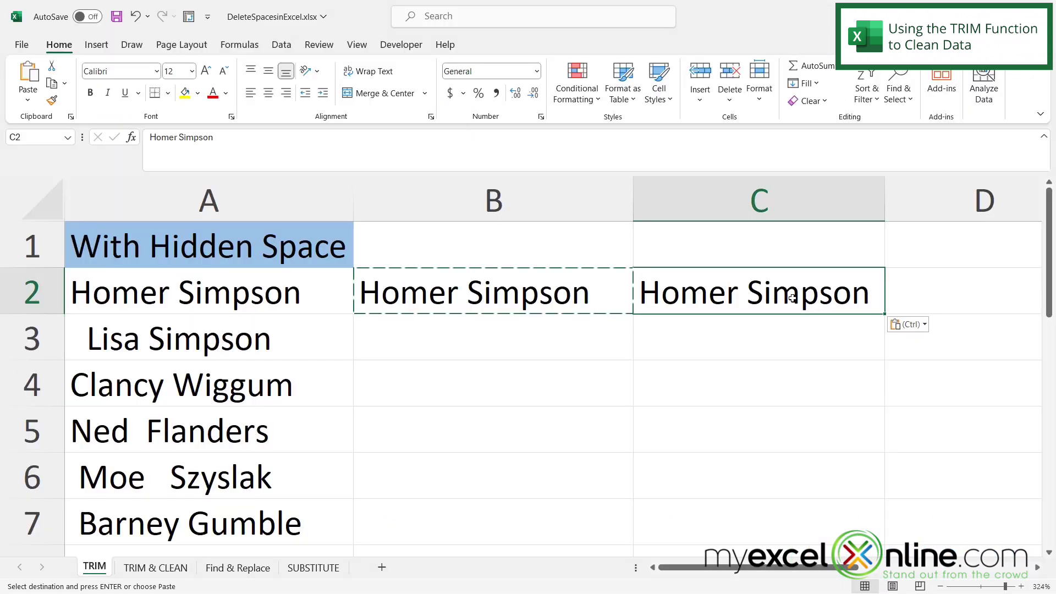
- Inspect C2 and A2 for spaces, highlighting A2's trailing space
{"action": "double_click", "coordinate": [873, 296]}
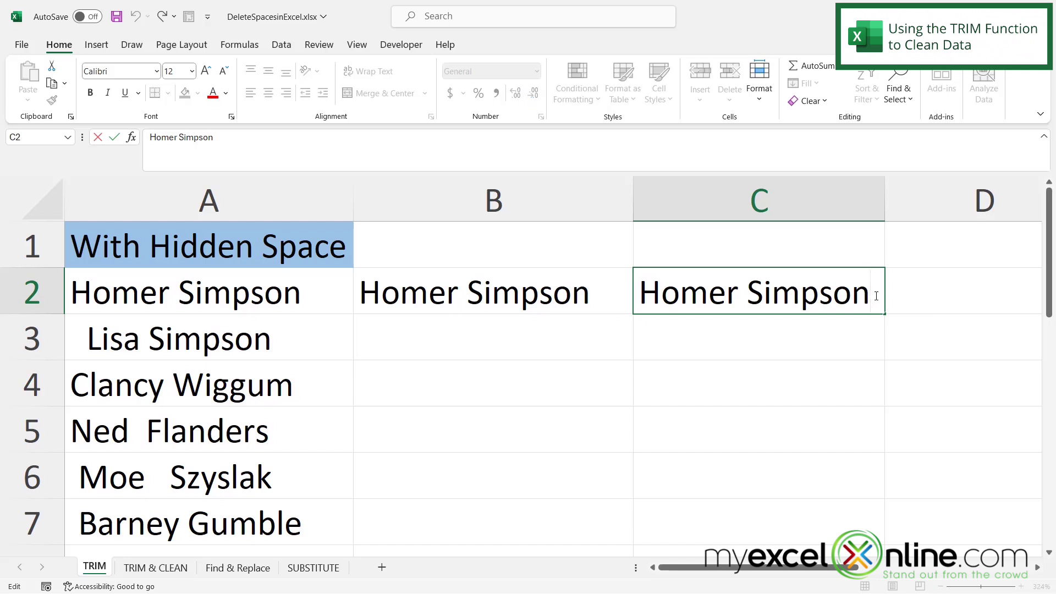
{"action": "left_click", "coordinate": [302, 287]}
{"action": "double_click", "coordinate": [301, 290]}
{"action": "left_click_drag", "start_coordinate": [304, 292], "coordinate": [324, 295]}
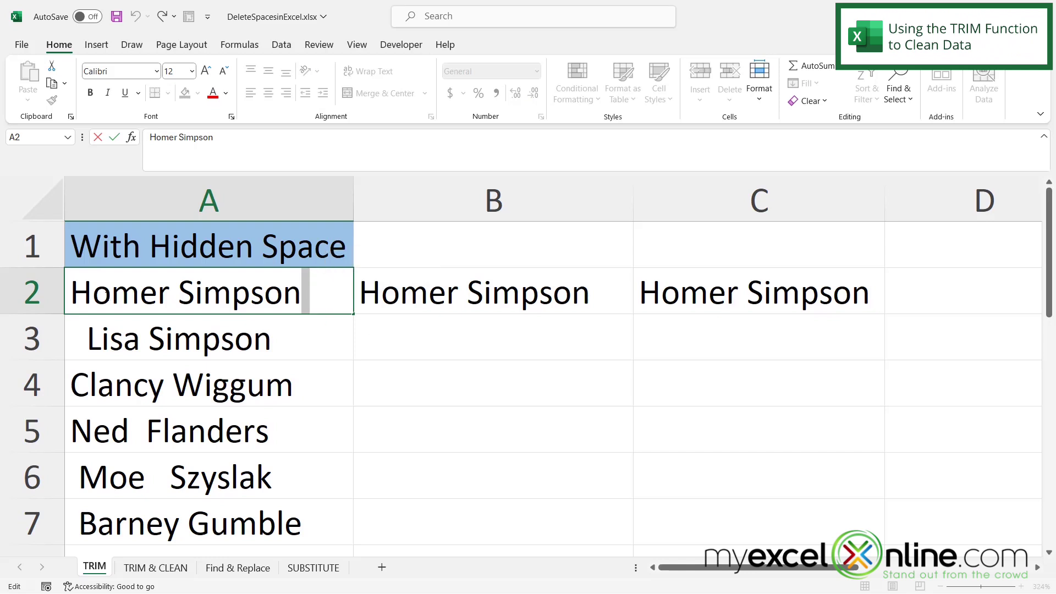
- Fill the =TRIM(A2) formula from B2 down through B7
{"action": "left_click", "coordinate": [423, 300]}
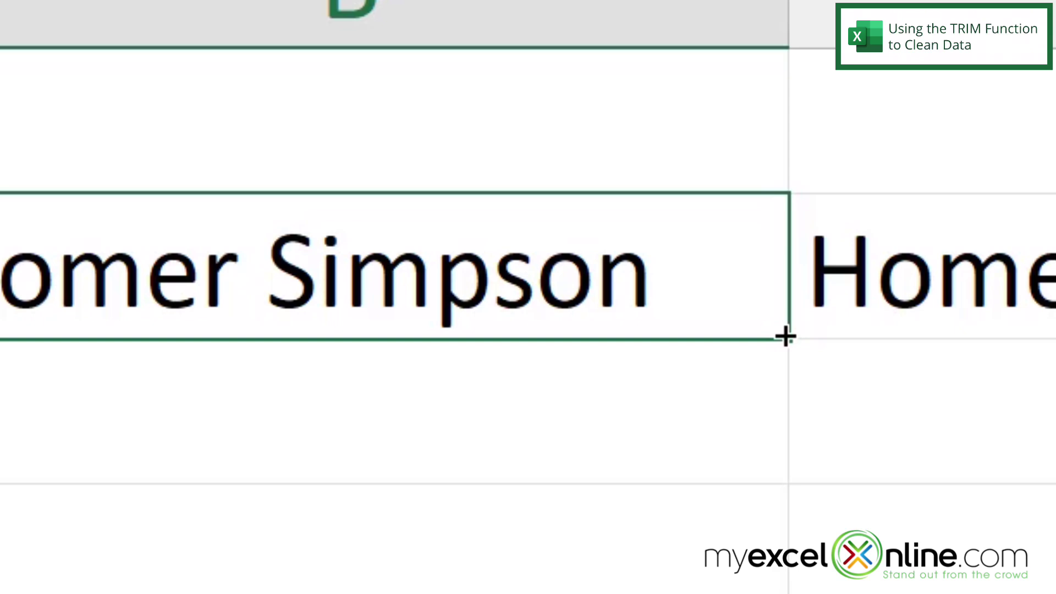
{"action": "left_click_drag", "start_coordinate": [784, 341], "coordinate": [795, 593]}
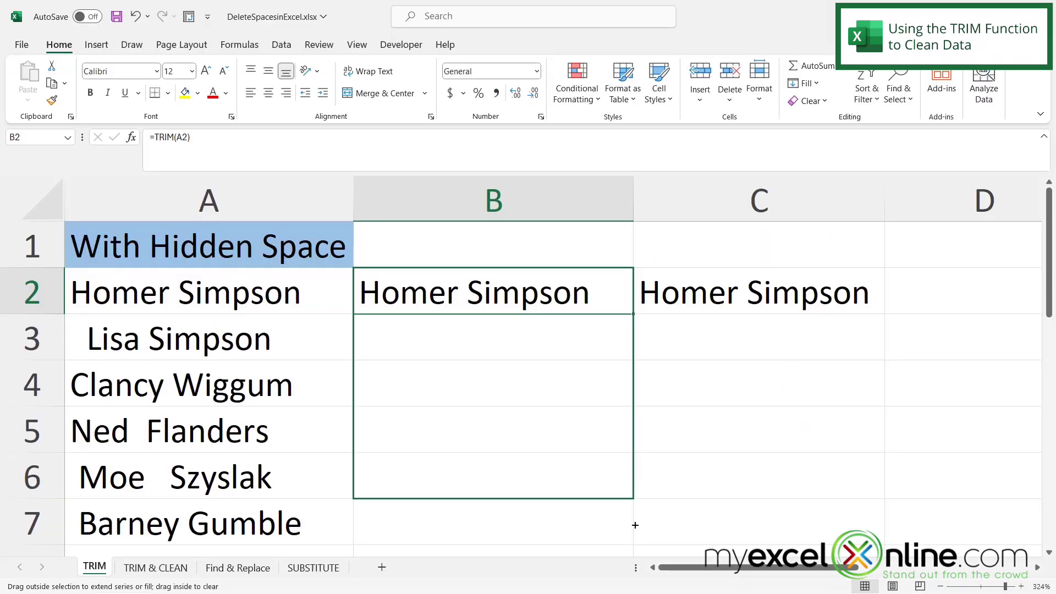
{"action": "left_click_drag", "start_coordinate": [635, 525], "coordinate": [635, 531]}
{"action": "left_click_drag", "start_coordinate": [530, 474], "coordinate": [530, 515]}
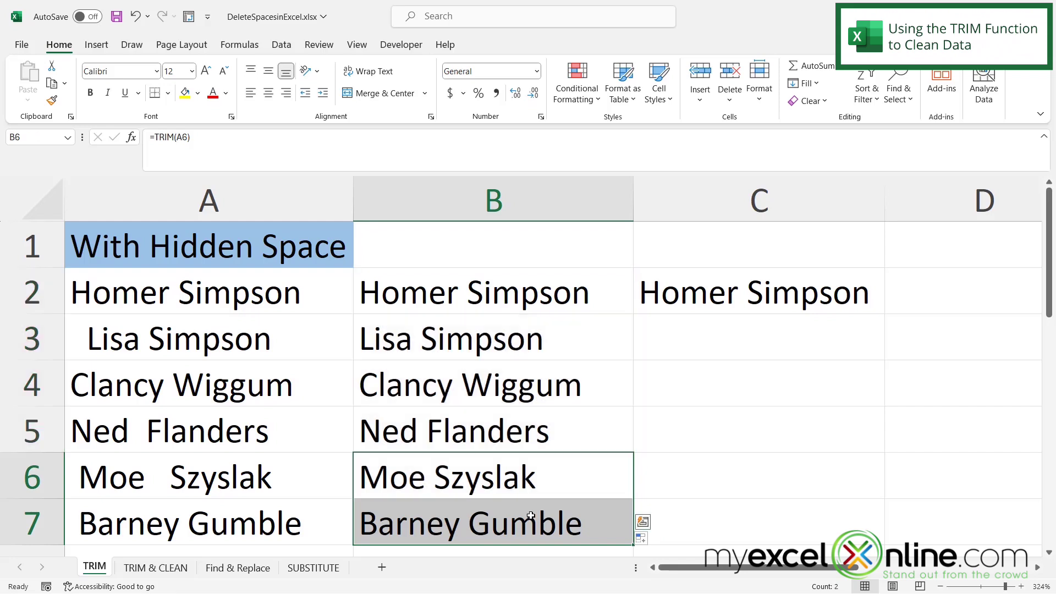
{"action": "left_click", "coordinate": [525, 467]}
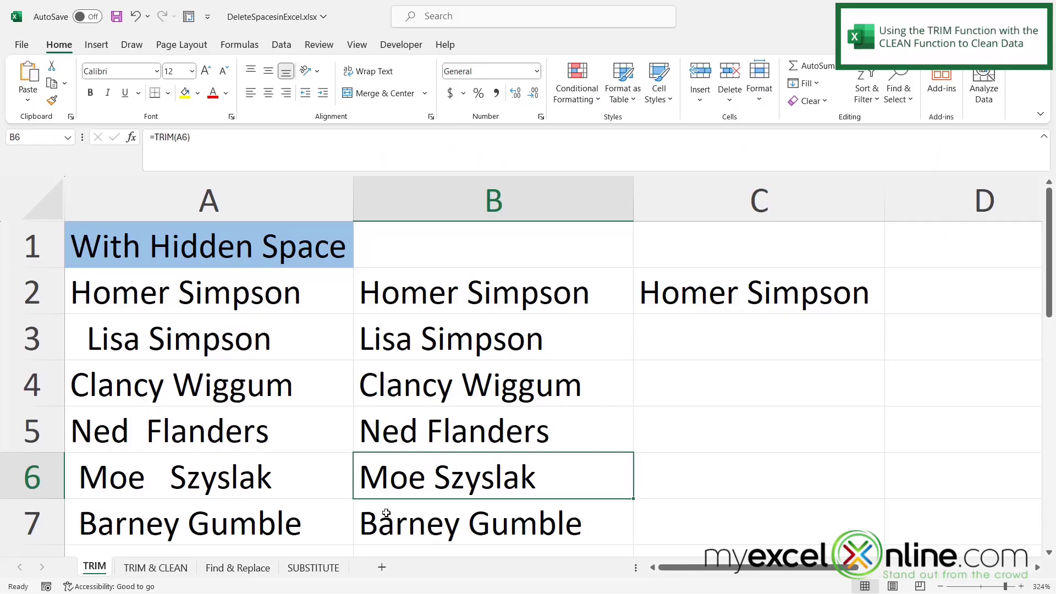
- On the TRIM & CLEAN sheet, enter =CLEAN(A2) in B2 and fill it down to B3
{"action": "left_click", "coordinate": [156, 567]}
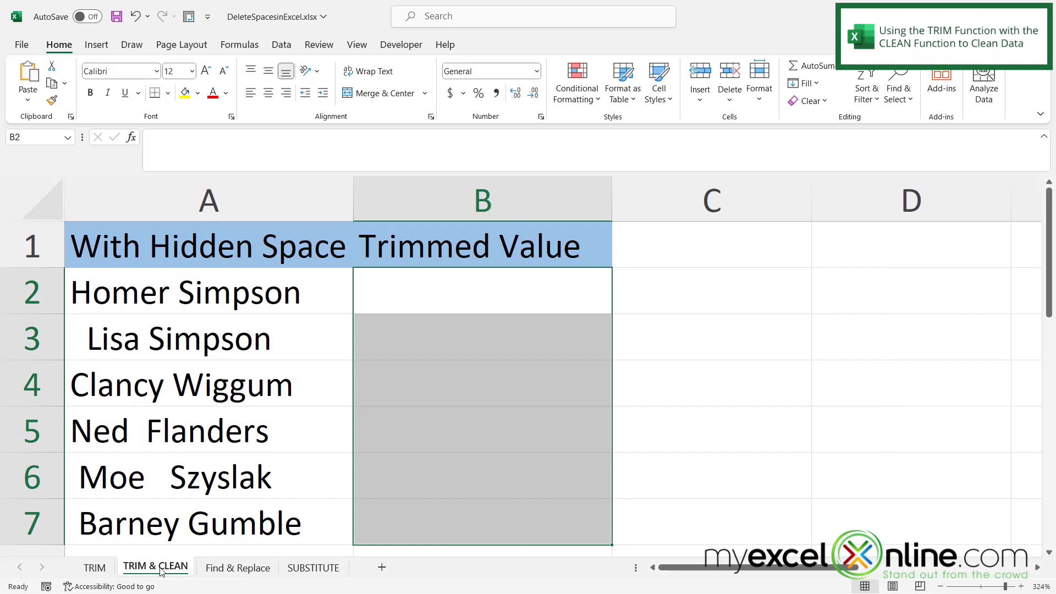
{"action": "left_click", "coordinate": [433, 290]}
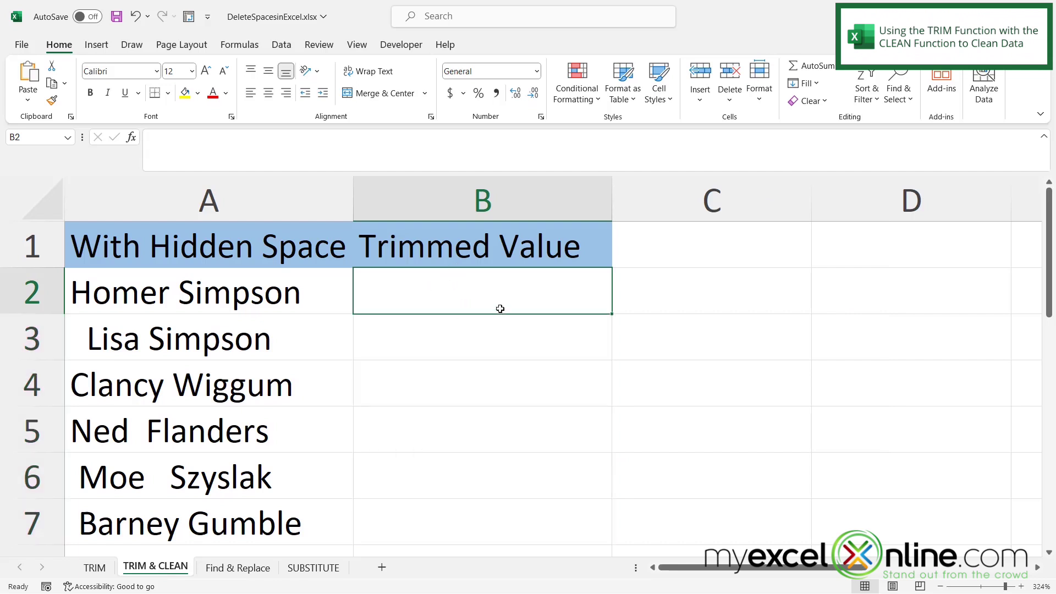
{"action": "type", "text": "=clean("}
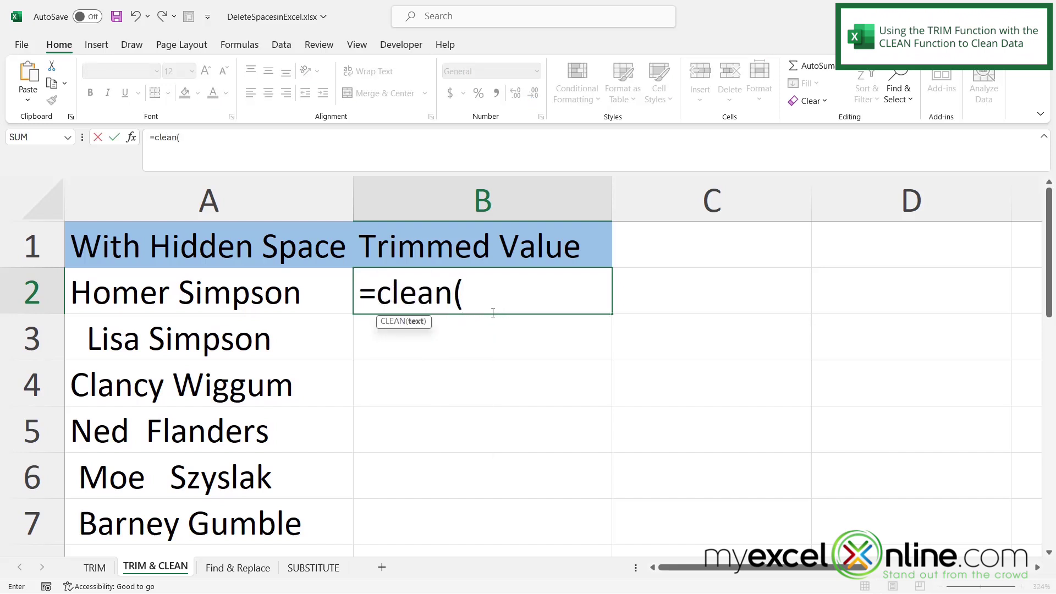
{"action": "left_click", "coordinate": [248, 299]}
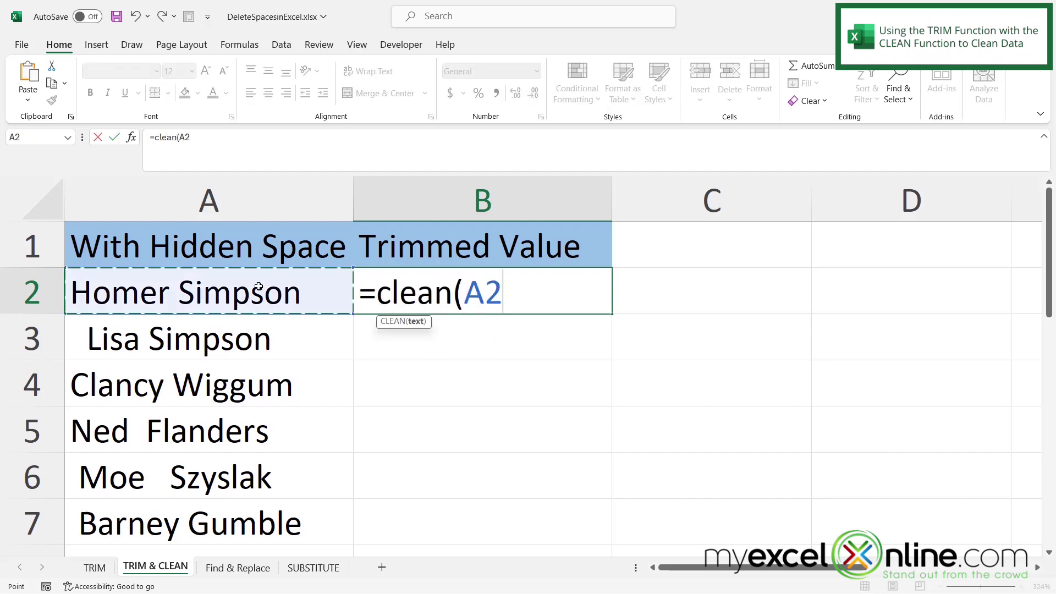
{"action": "key", "text": "Return"}
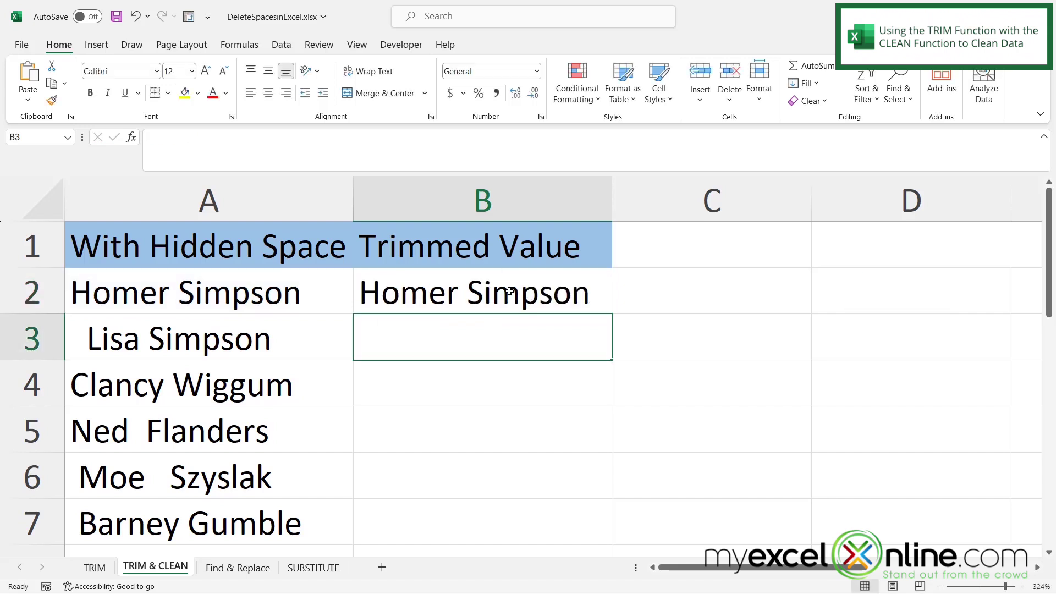
{"action": "left_click", "coordinate": [509, 292]}
{"action": "left_click_drag", "start_coordinate": [613, 315], "coordinate": [613, 354]}
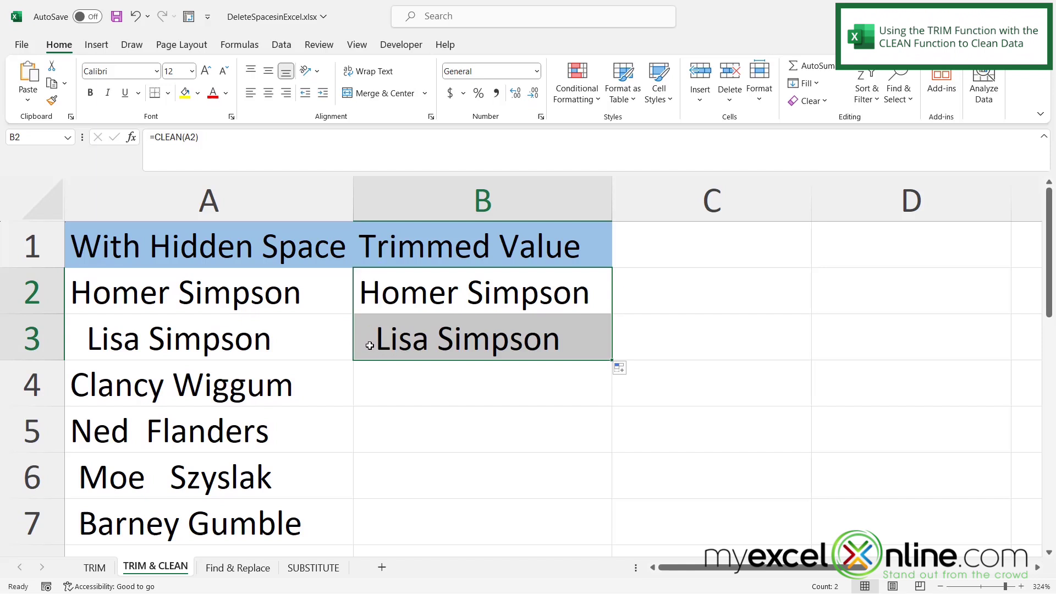
{"action": "left_click", "coordinate": [408, 298]}
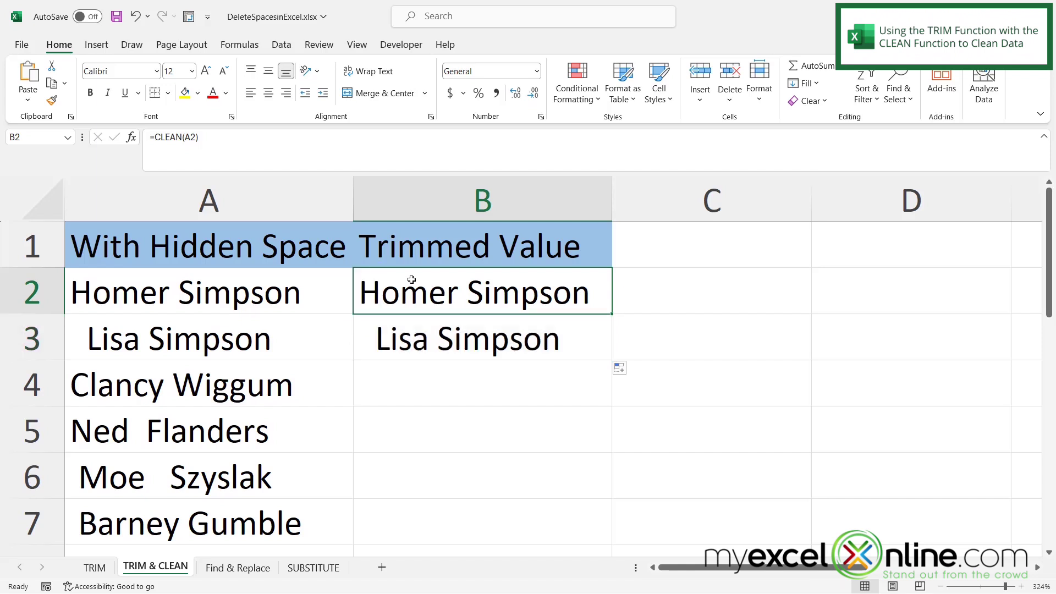
- Change B2 to =TRIM(CLEAN(A2)) and fill it down through B7
{"action": "left_click", "coordinate": [155, 138]}
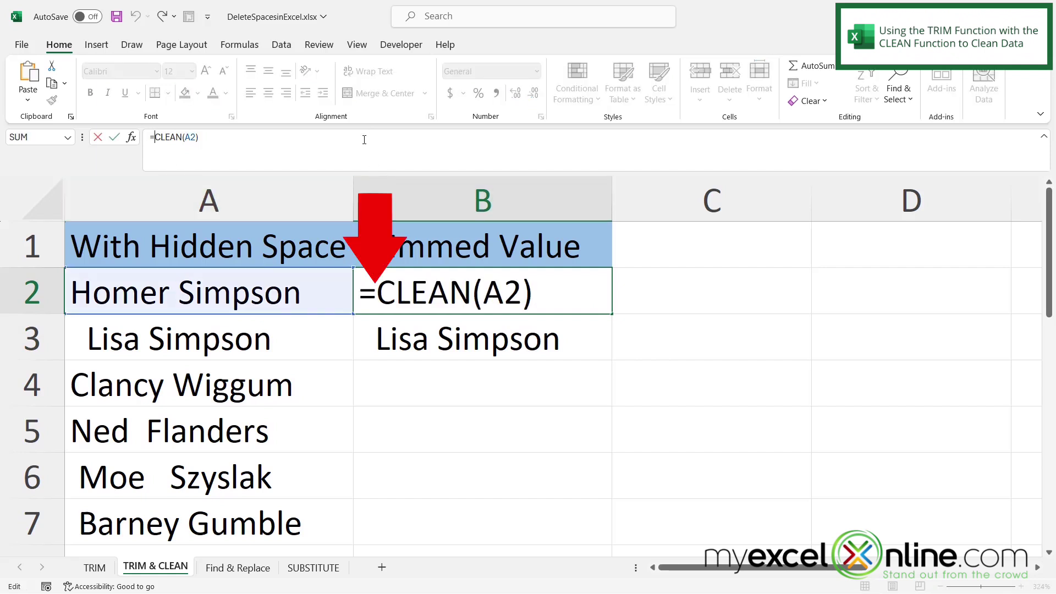
{"action": "type", "text": "trim("}
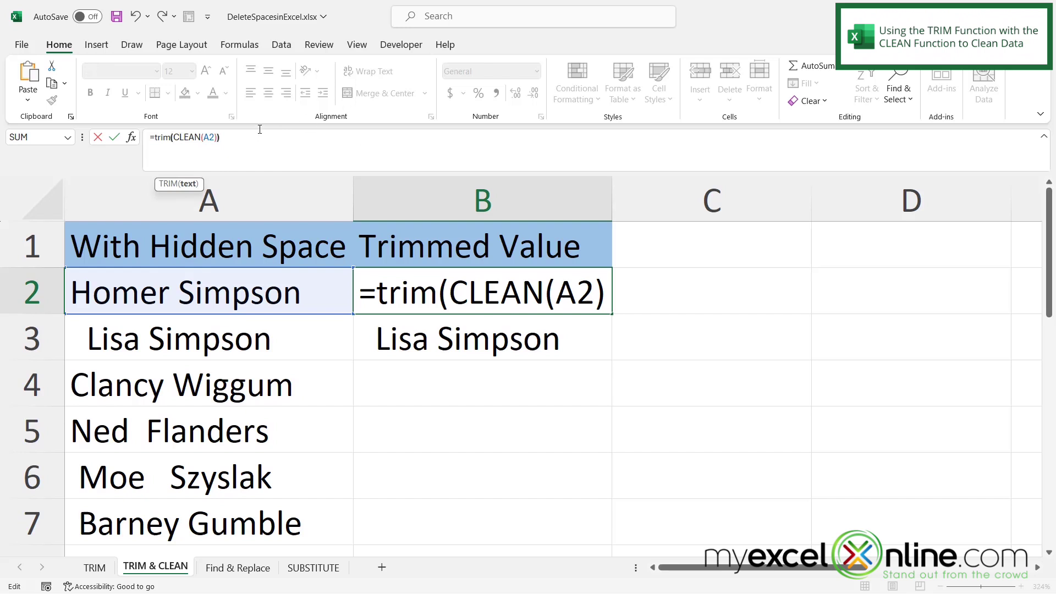
{"action": "key", "text": "Return"}
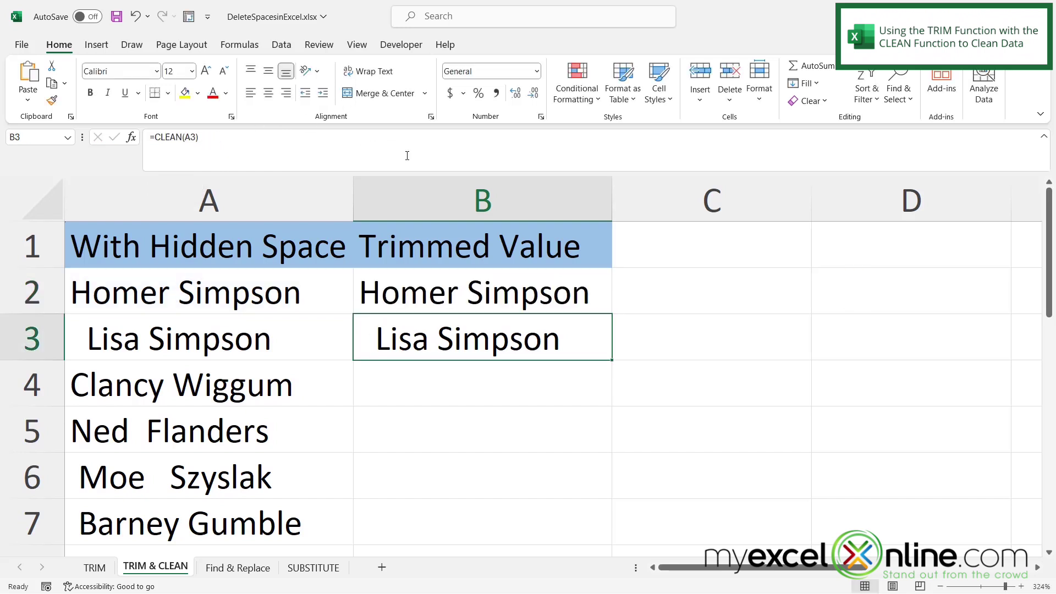
{"action": "left_click", "coordinate": [419, 291]}
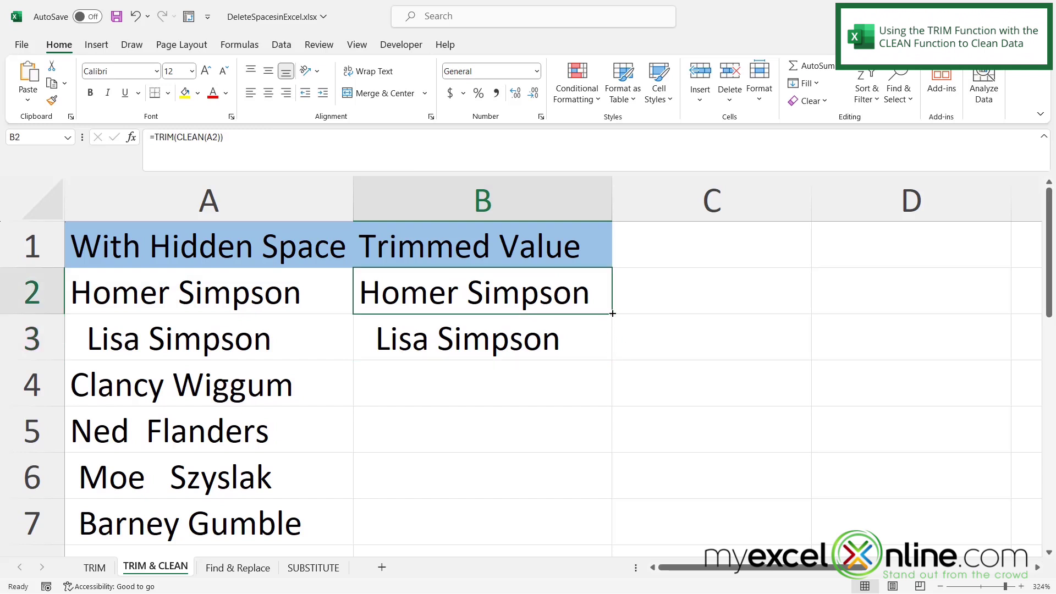
{"action": "left_click_drag", "start_coordinate": [612, 313], "coordinate": [574, 533]}
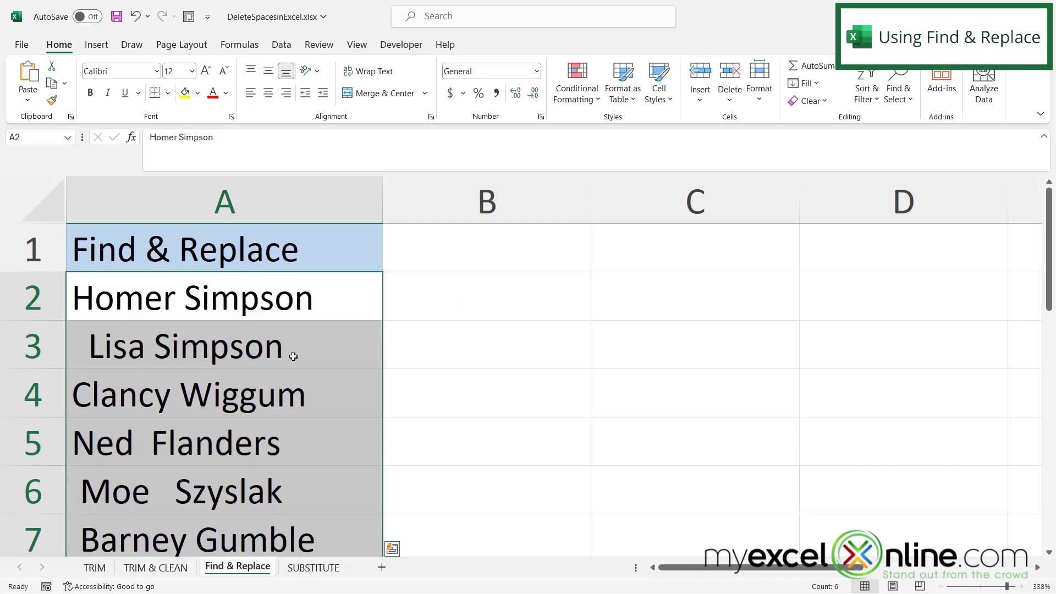
- Replace every space in A2:A7 with nothing, making 16 replacements
{"action": "left_click_drag", "start_coordinate": [249, 304], "coordinate": [256, 528]}
{"action": "key", "text": "ctrl+f"}
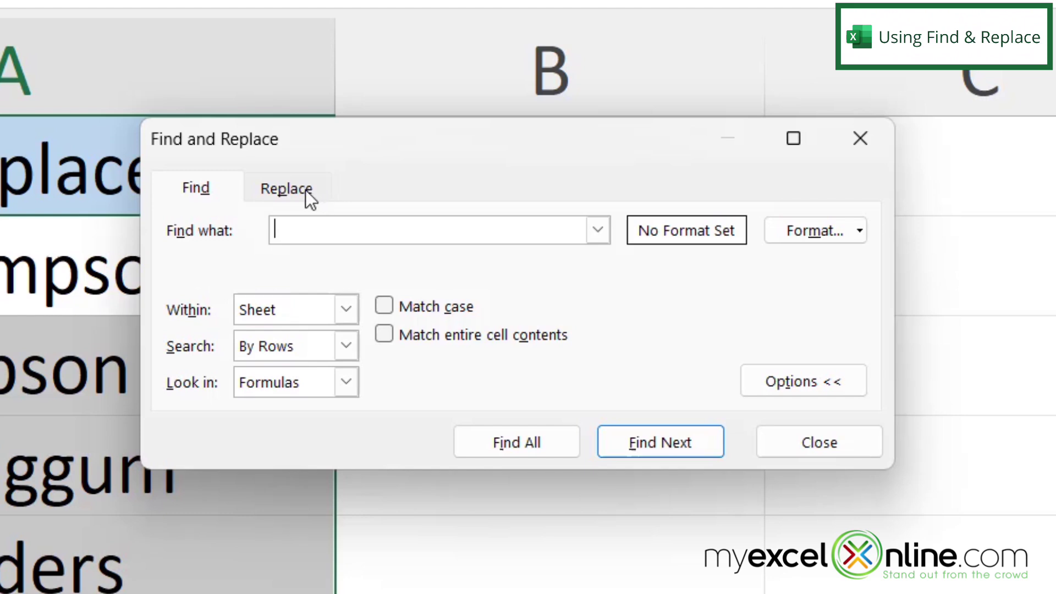
{"action": "left_click", "coordinate": [306, 193]}
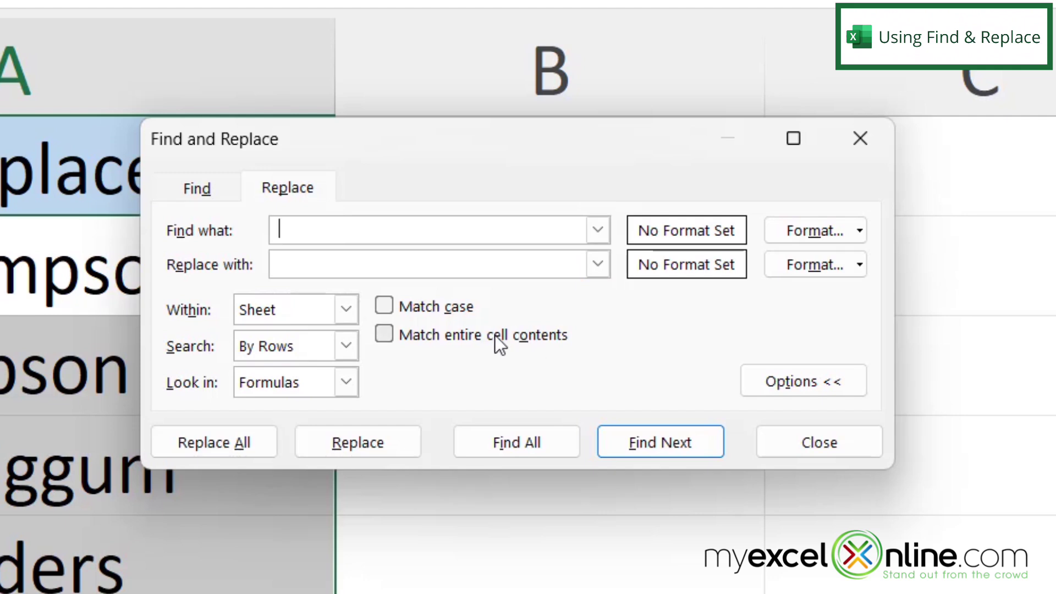
{"action": "left_click", "coordinate": [302, 261]}
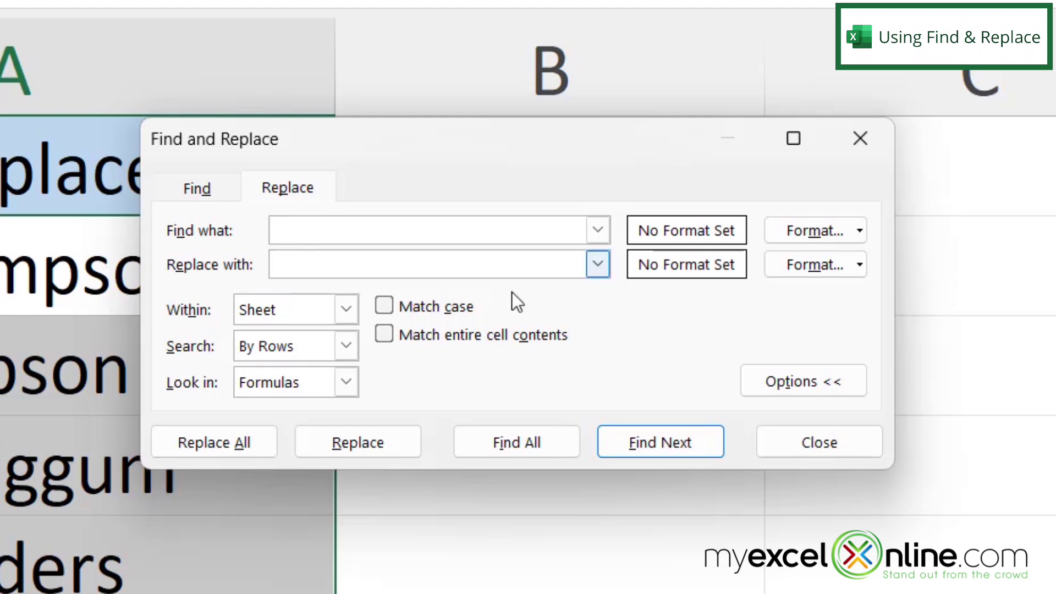
{"action": "left_click", "coordinate": [232, 440]}
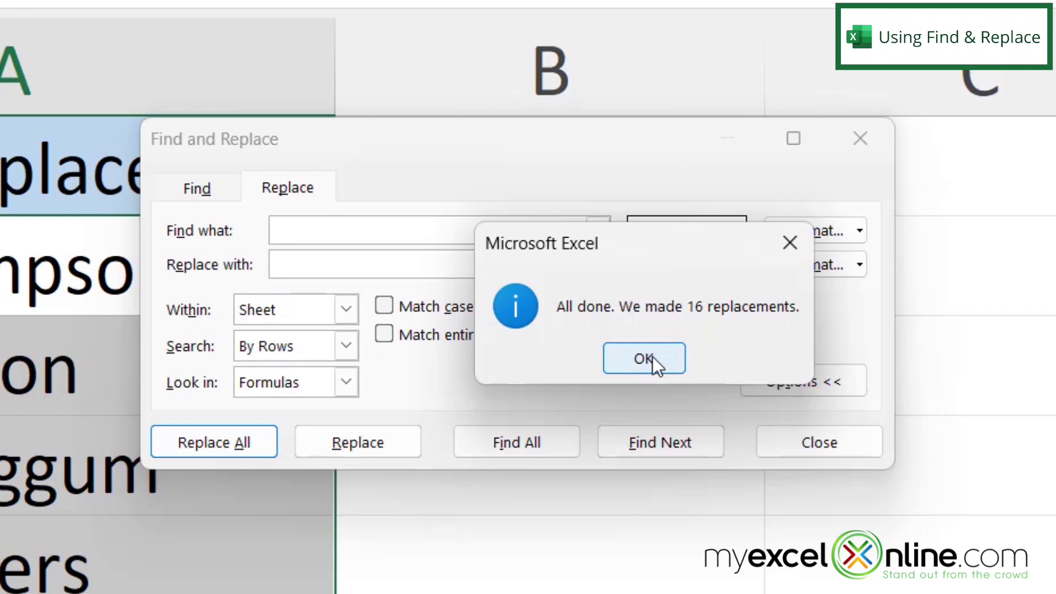
{"action": "left_click", "coordinate": [652, 356]}
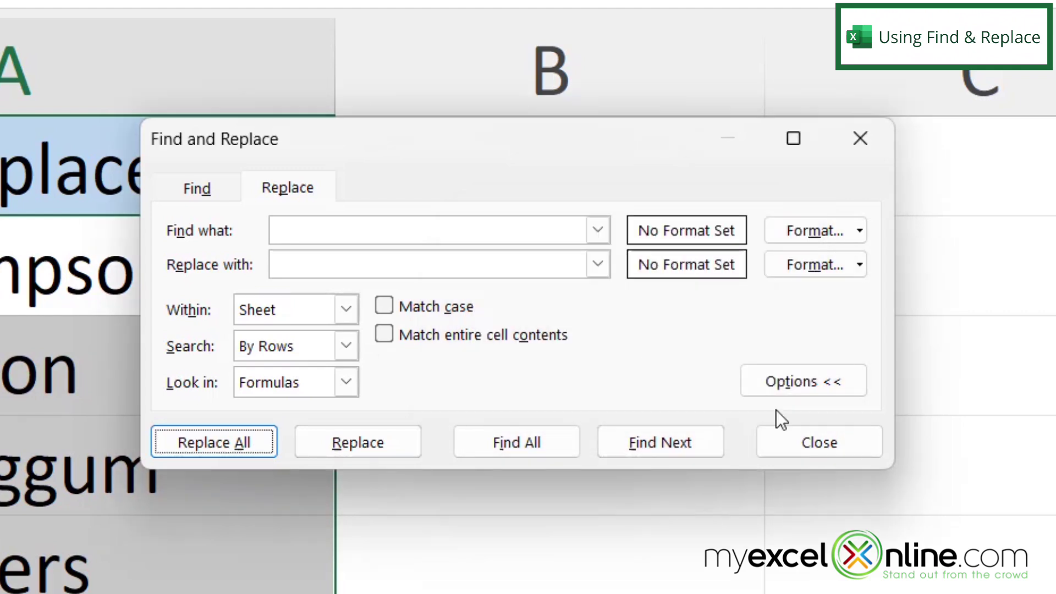
{"action": "left_click", "coordinate": [819, 442]}
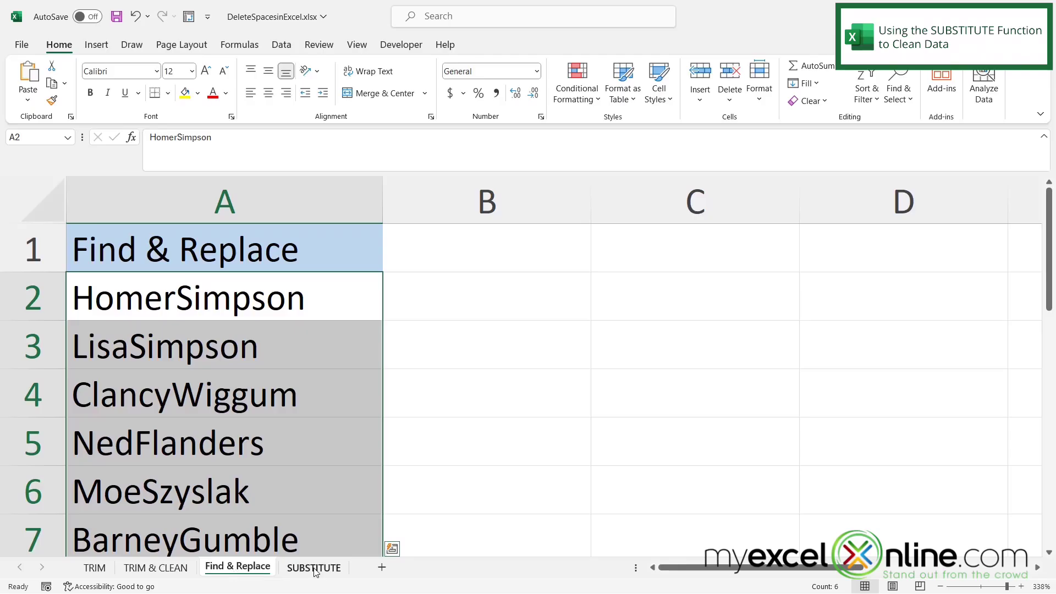
- On the SUBSTITUTE sheet, enter =SUBSTITUTE(A2," ","") in B2 to return HomerSimpson
{"action": "left_click", "coordinate": [314, 567]}
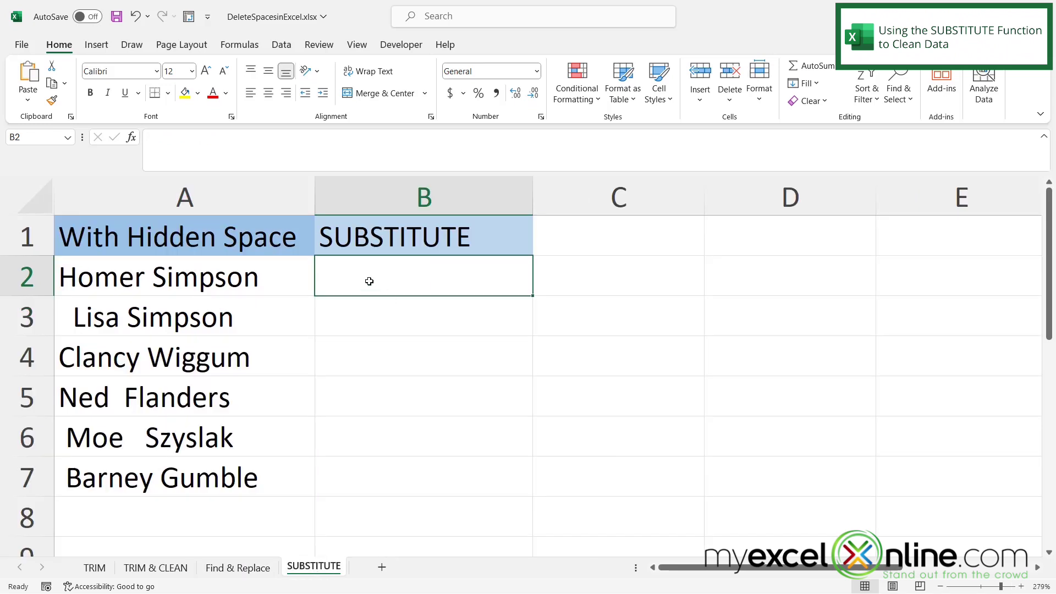
{"action": "type", "text": "="}
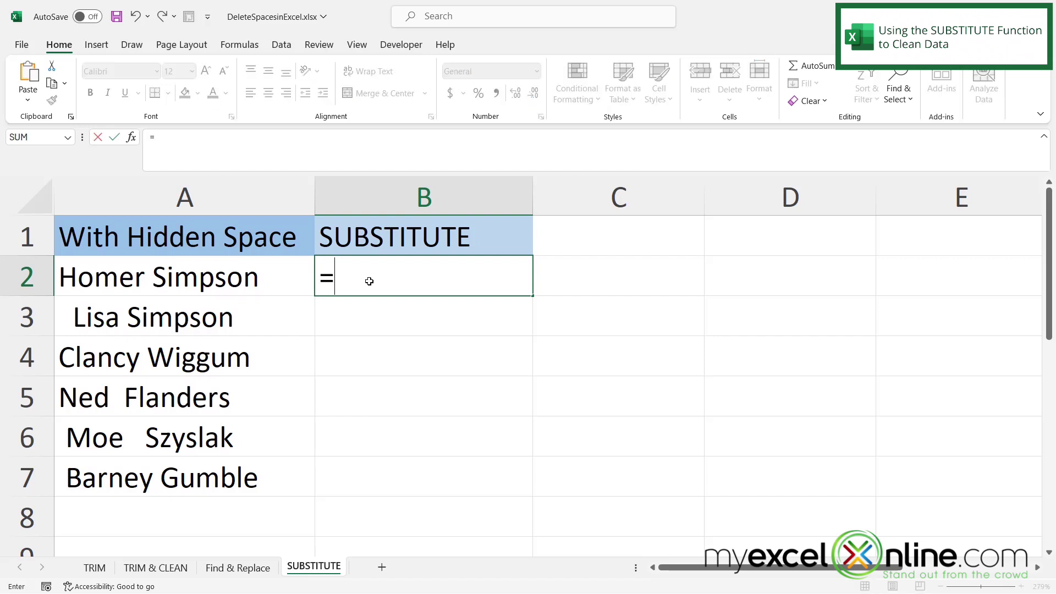
{"action": "type", "text": "substitute("}
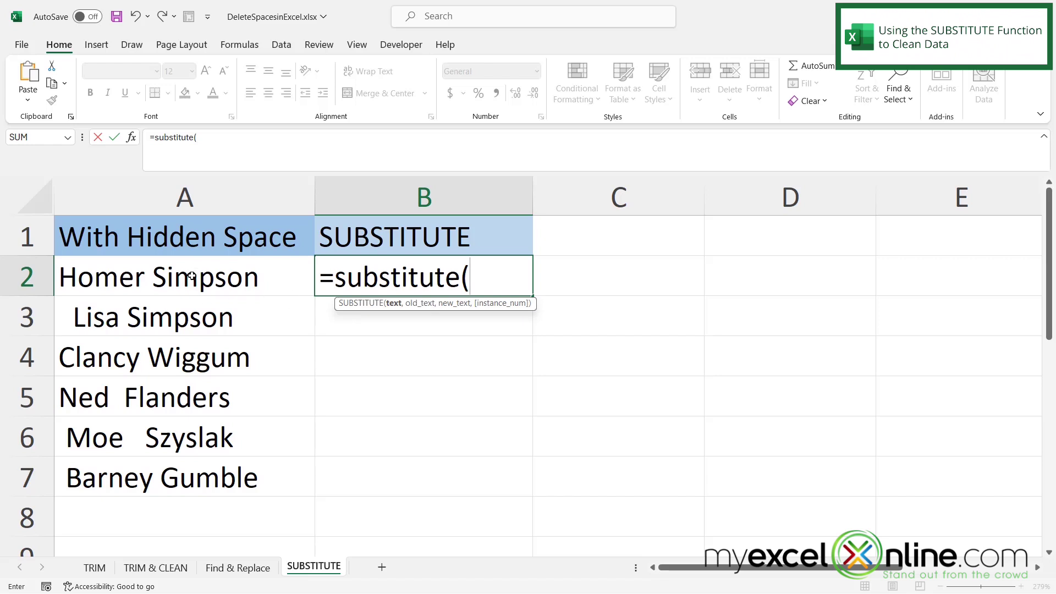
{"action": "left_click", "coordinate": [193, 274]}
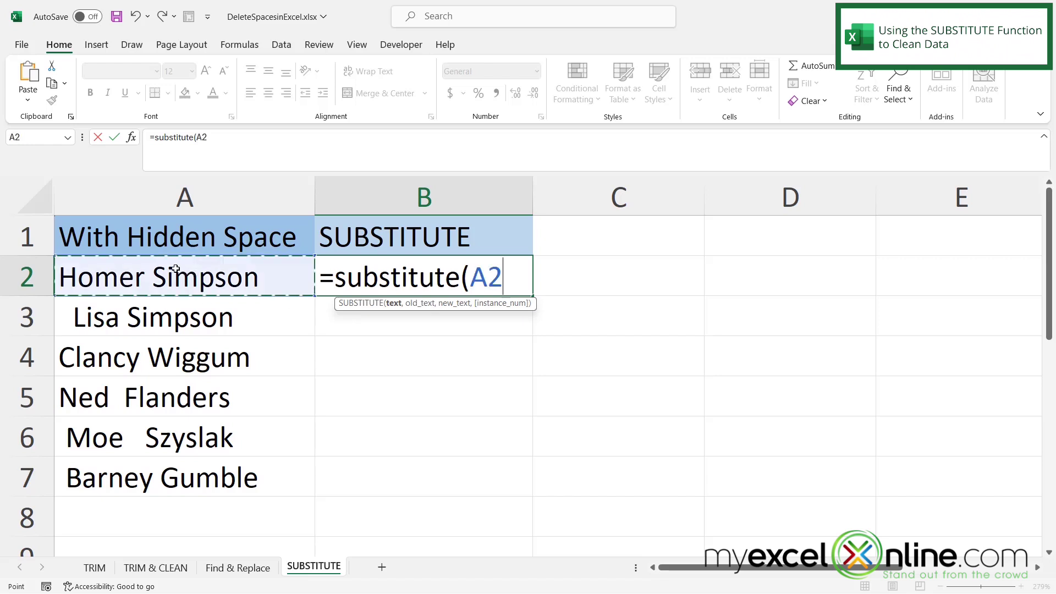
{"action": "type", "text": ","}
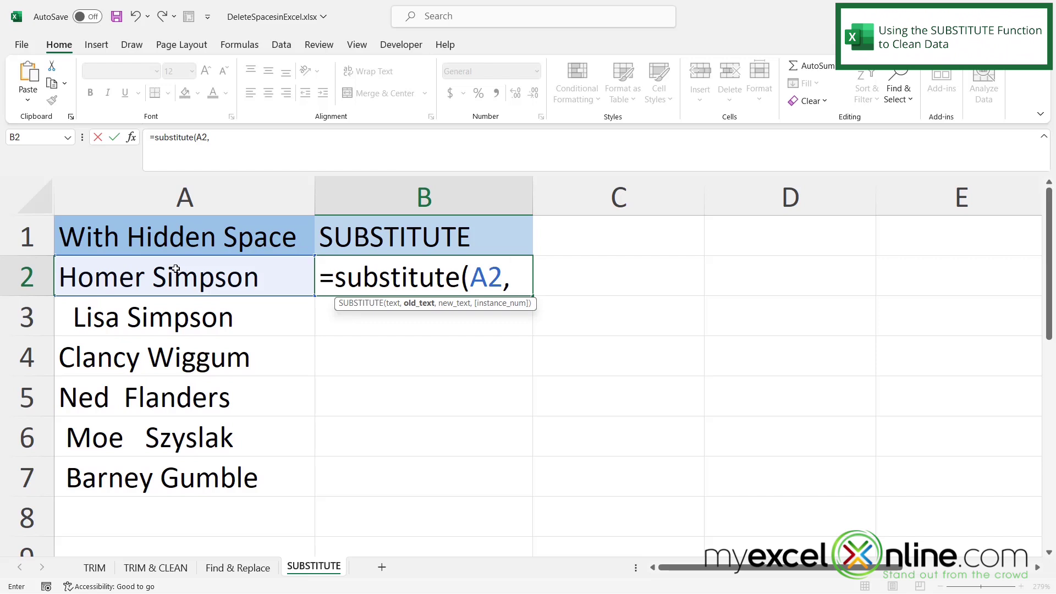
{"action": "type", "text": "\" \","}
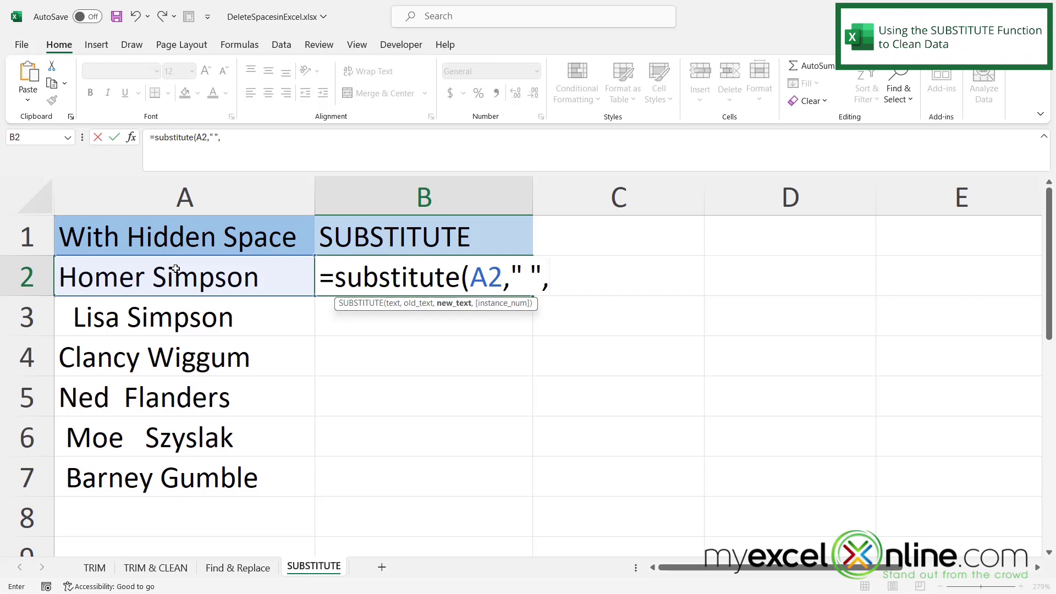
{"action": "type", "text": "\"\")"}
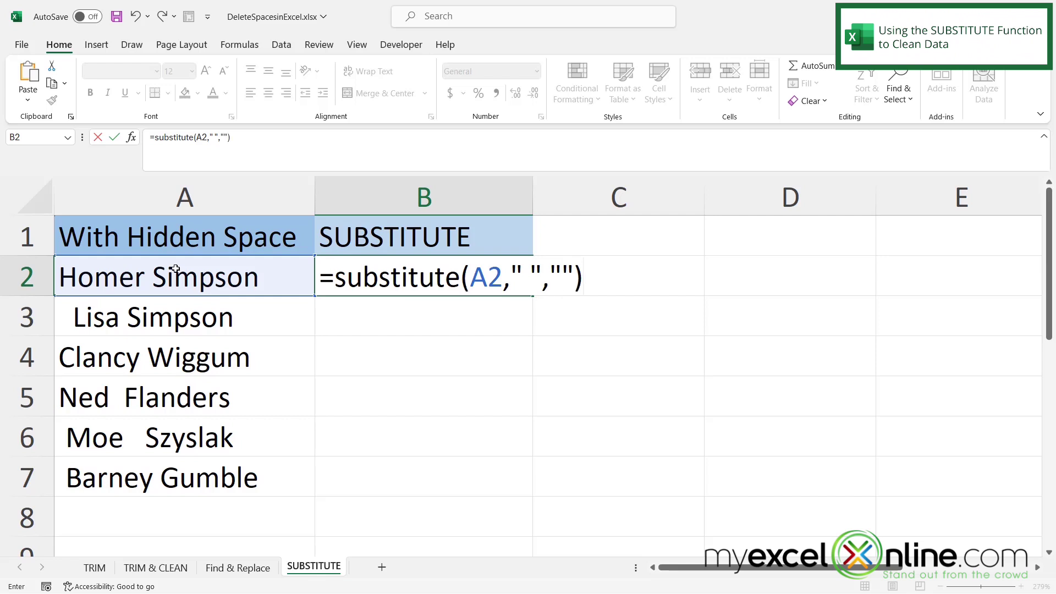
{"action": "key", "text": "Return"}
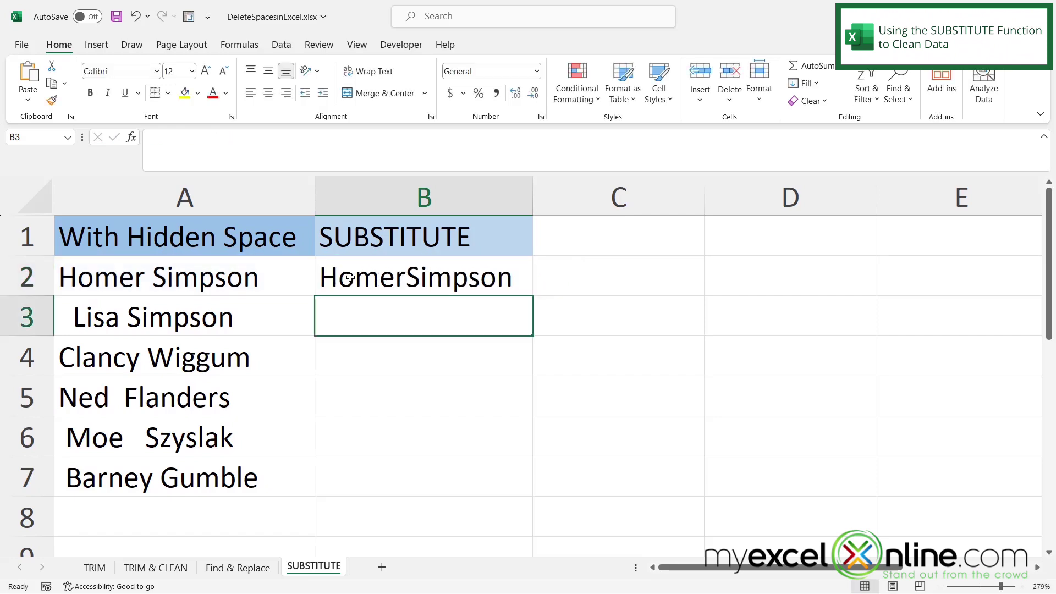
- Fill B2's SUBSTITUTE formula down to B7, giving names like LisaSimpson and BarneyGumble
{"action": "left_click", "coordinate": [351, 278]}
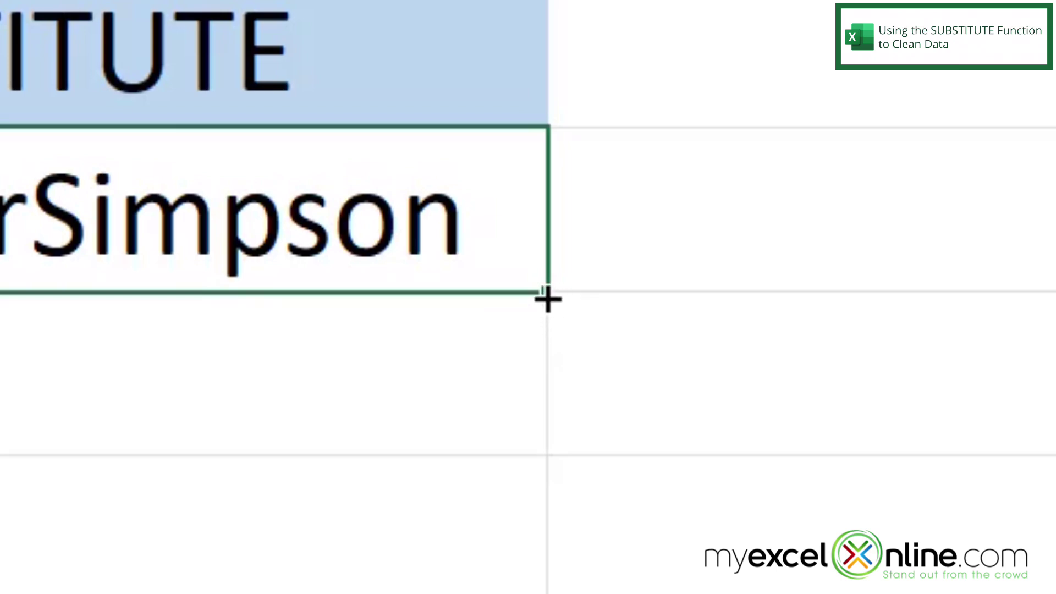
{"action": "left_click_drag", "start_coordinate": [546, 299], "coordinate": [403, 593]}
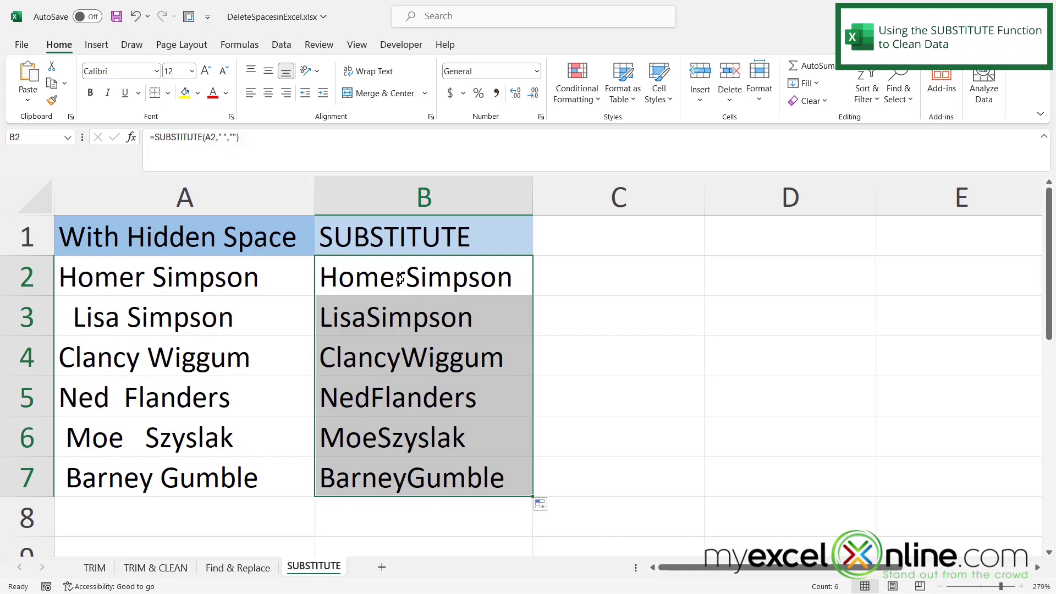
{"action": "left_click", "coordinate": [393, 275]}
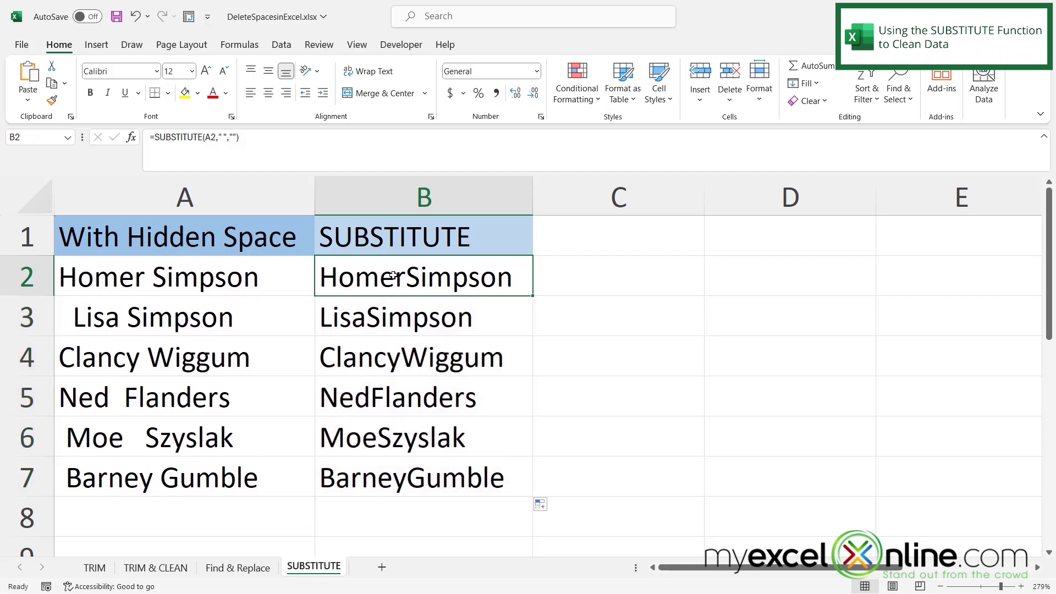